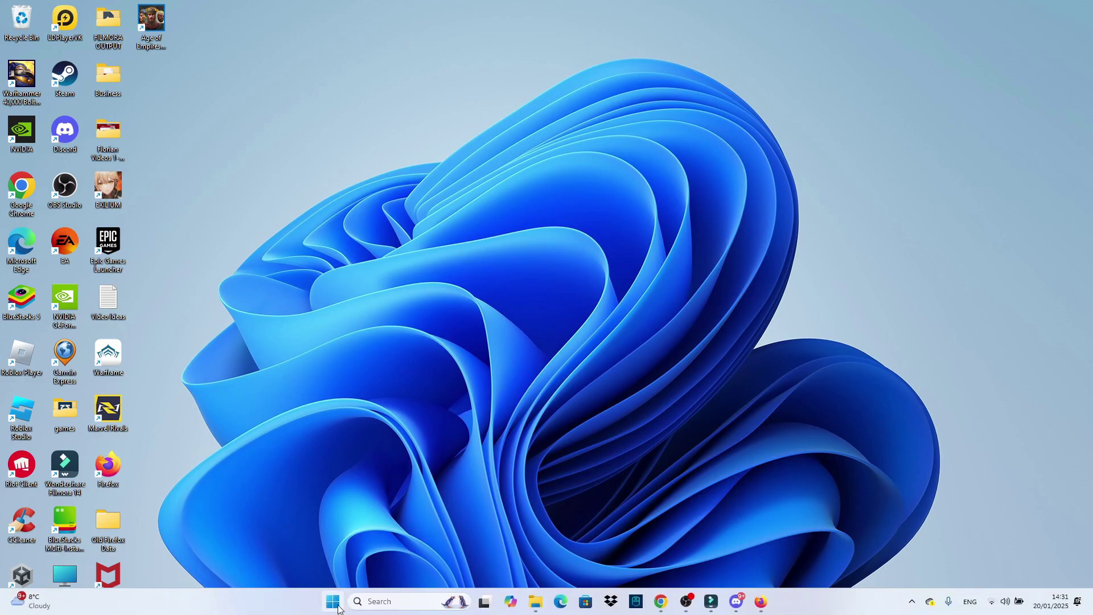
# Launch the Settings app by searching 'sett' from the Start menu
pyautogui.click(333, 601)
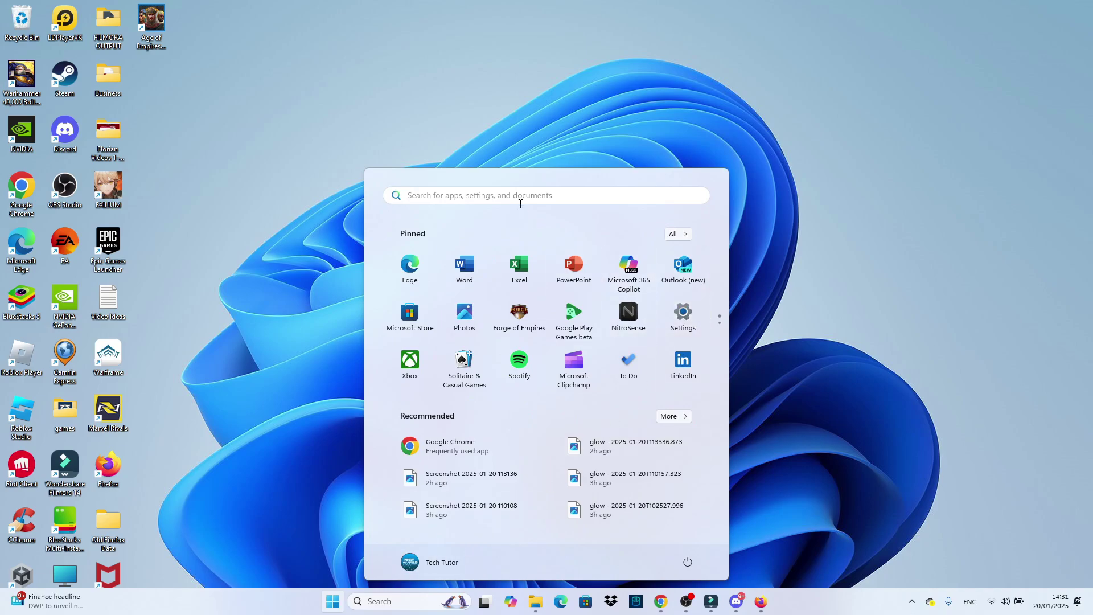
pyautogui.click(517, 196)
pyautogui.write('SETT')
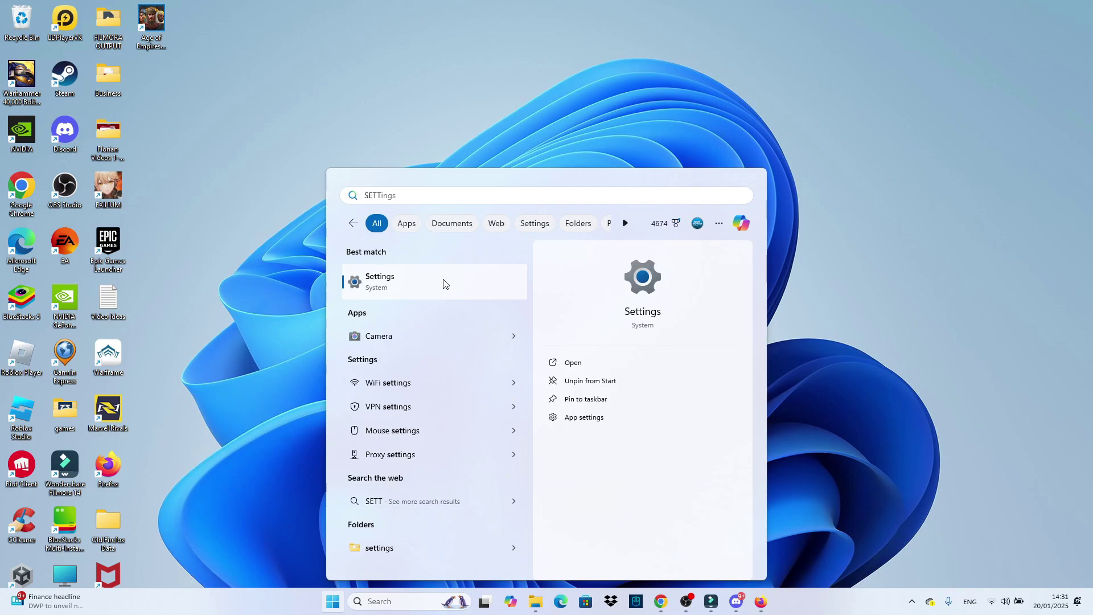
pyautogui.click(449, 288)
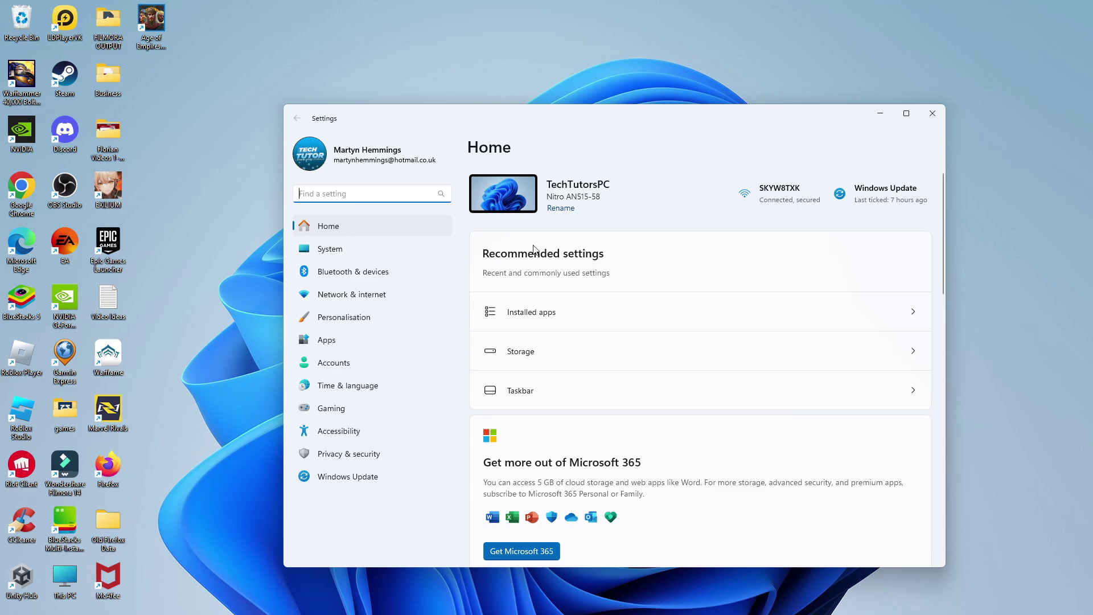
# Search Settings for 'brightn' and go to the Change brightness level result
pyautogui.click(402, 194)
pyautogui.write('BRIGHTN')
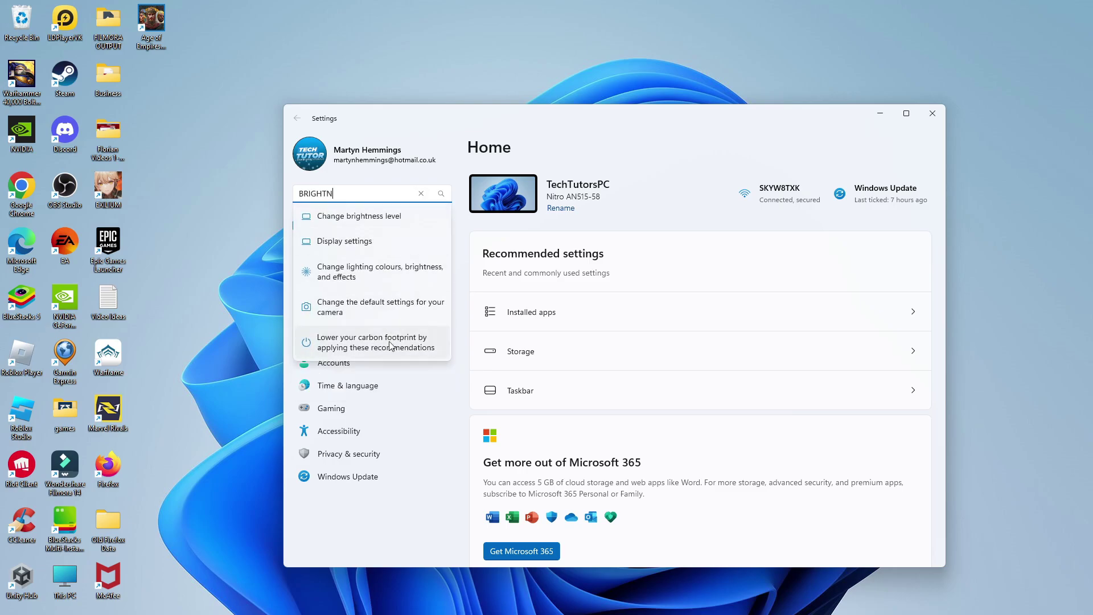
pyautogui.click(405, 225)
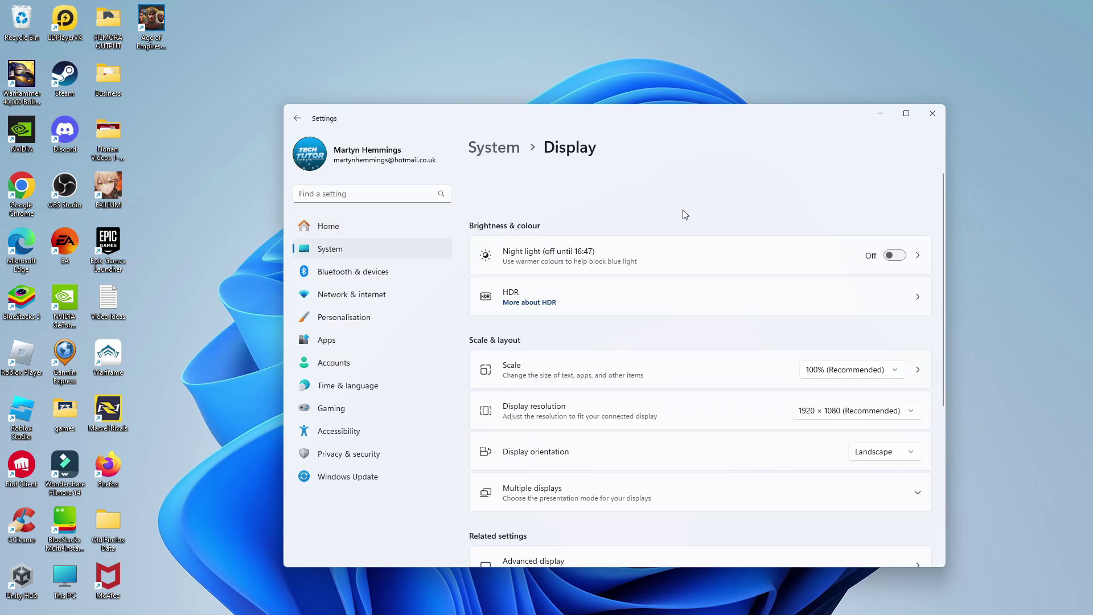
# Set Night light strength to about 15, return to Display, and close Settings
pyautogui.click(683, 259)
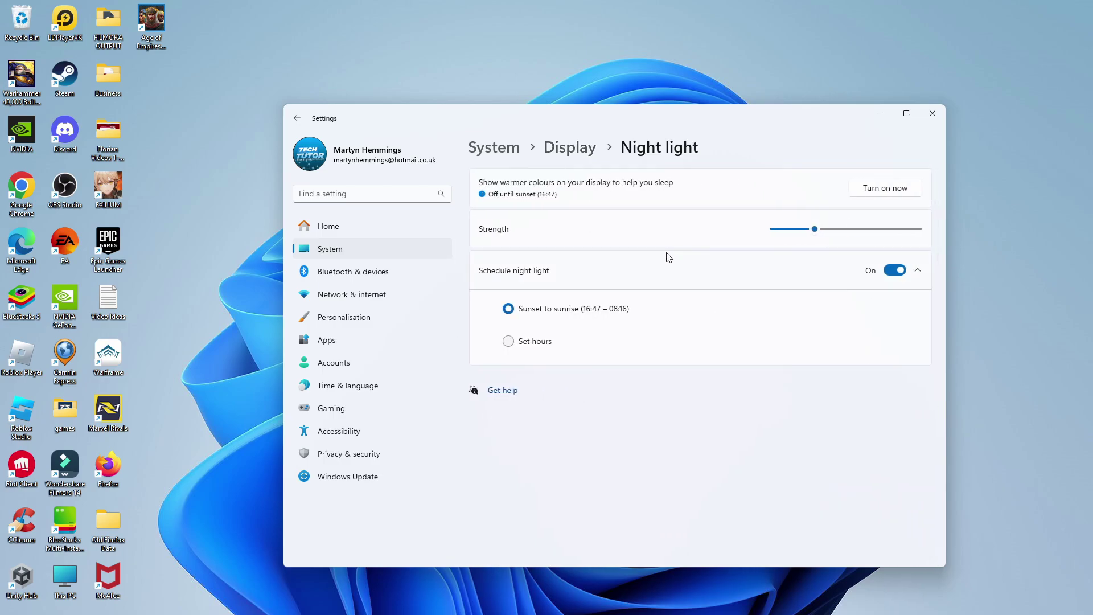
pyautogui.moveTo(811, 233)
pyautogui.mouseDown()
pyautogui.moveTo(791, 237)
pyautogui.moveTo(908, 237)
pyautogui.mouseUp()
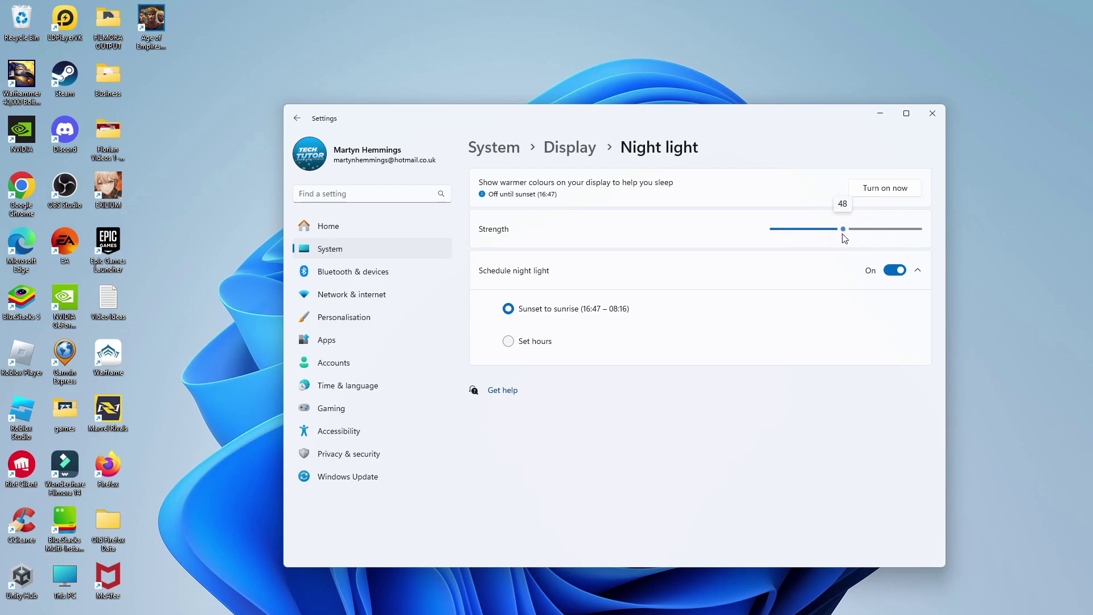
pyautogui.moveTo(908, 238); pyautogui.dragTo(795, 238)
pyautogui.moveTo(796, 238); pyautogui.dragTo(794, 239)
pyautogui.click(568, 147)
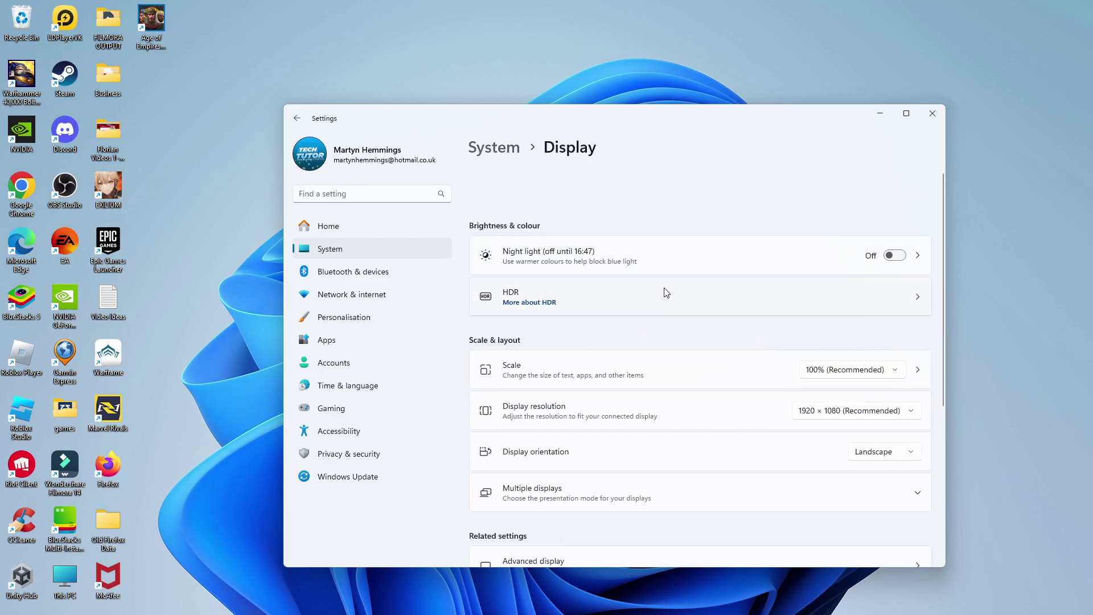
pyautogui.scroll(-1, 764, 314)
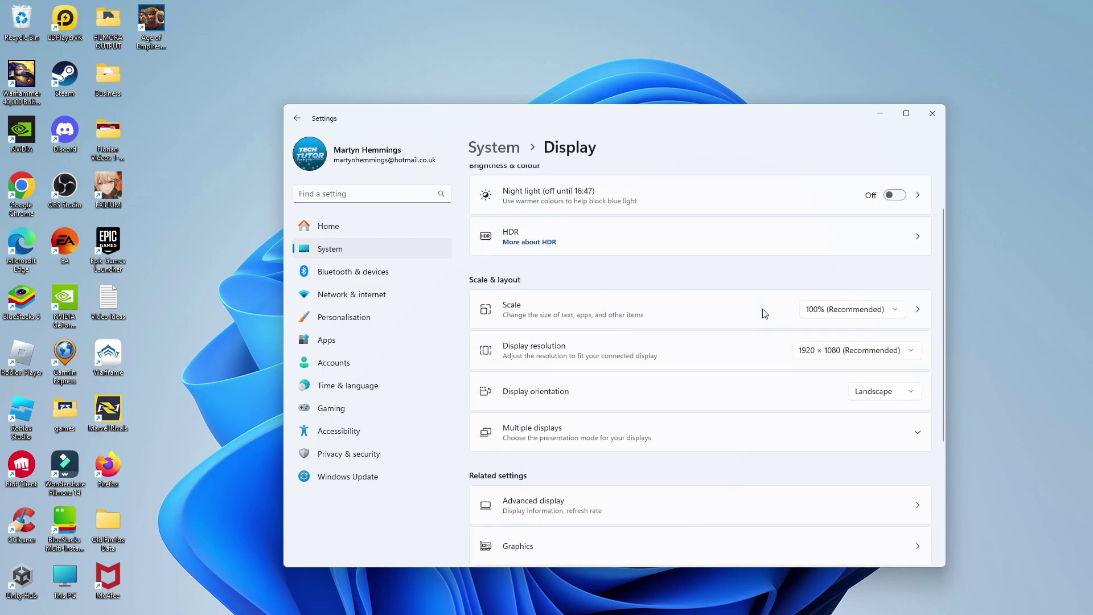
pyautogui.scroll(-2, 773, 350)
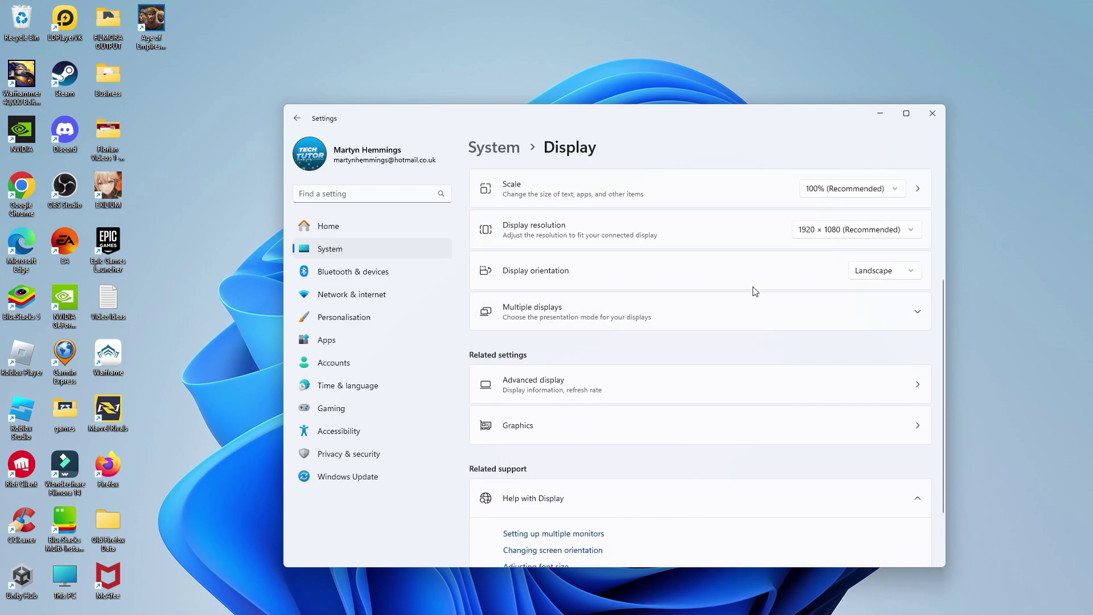
pyautogui.click(932, 113)
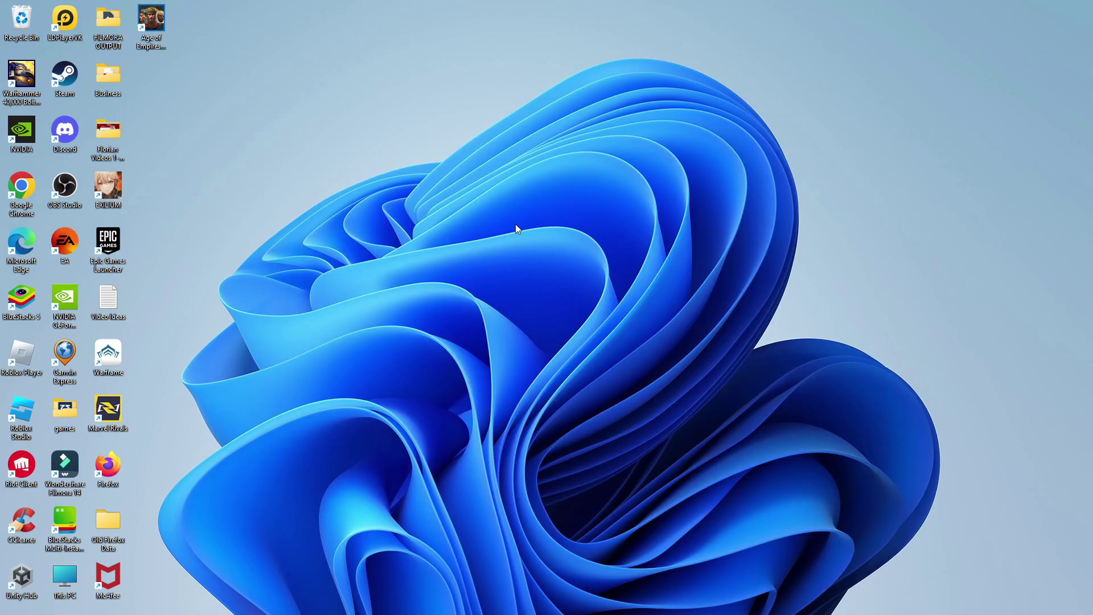
pyautogui.moveTo(499, 610)
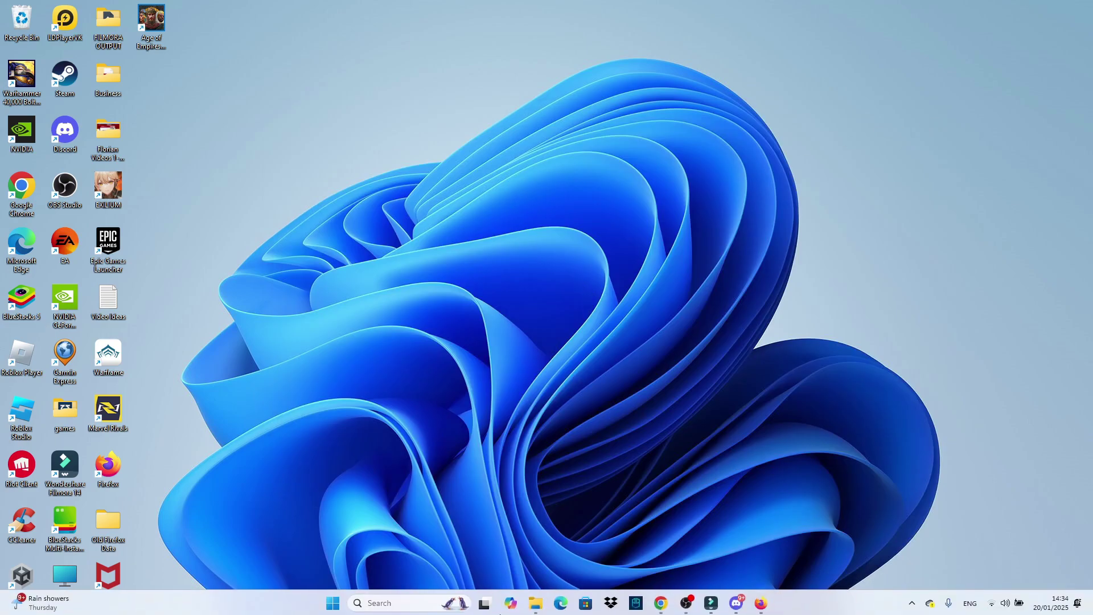
# Find 'NVIDIA Control' in Windows Search and launch NVIDIA Control Panel
pyautogui.click(424, 598)
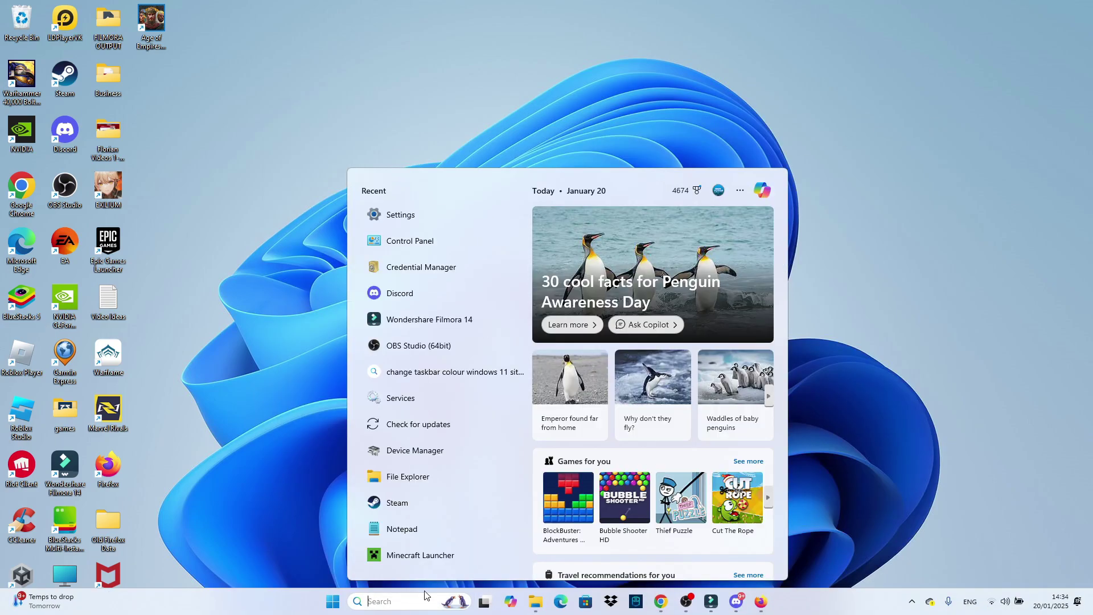
pyautogui.write('NVIDIA CO')
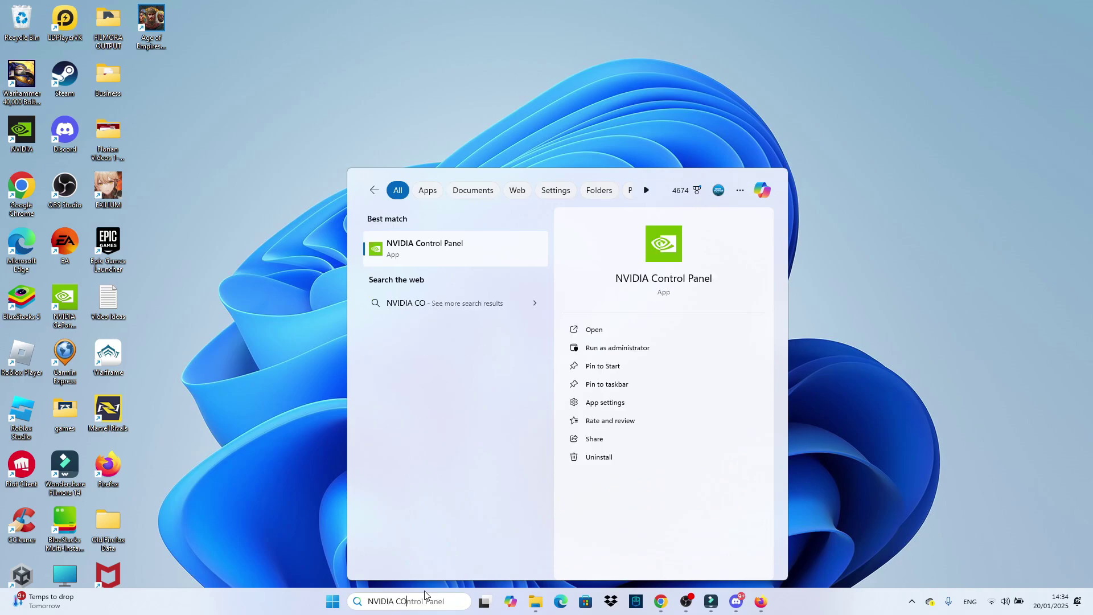
pyautogui.write('NTROL')
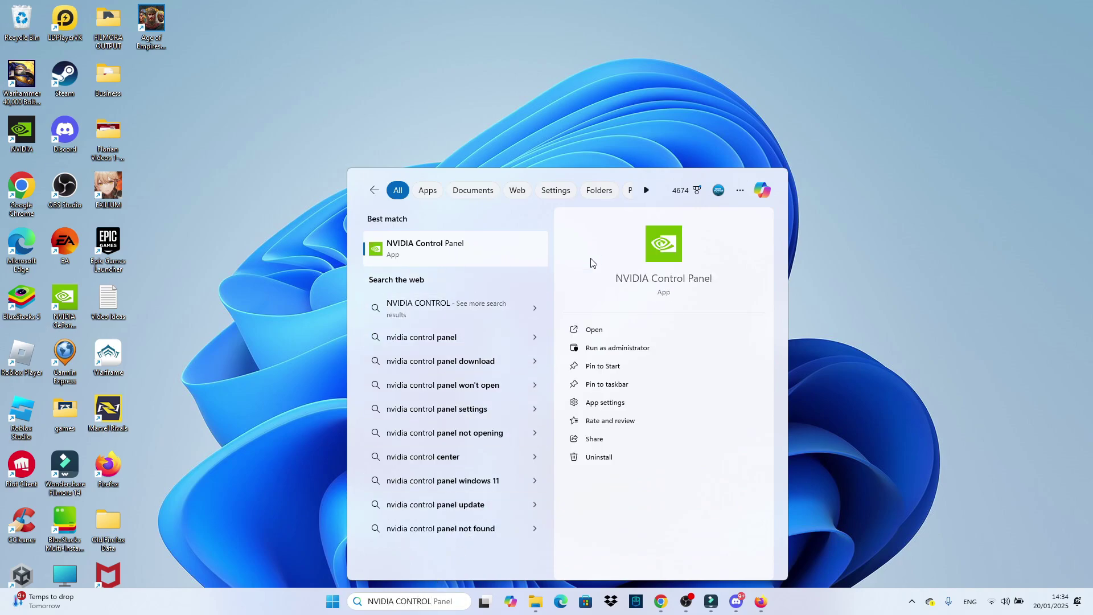
pyautogui.click(495, 251)
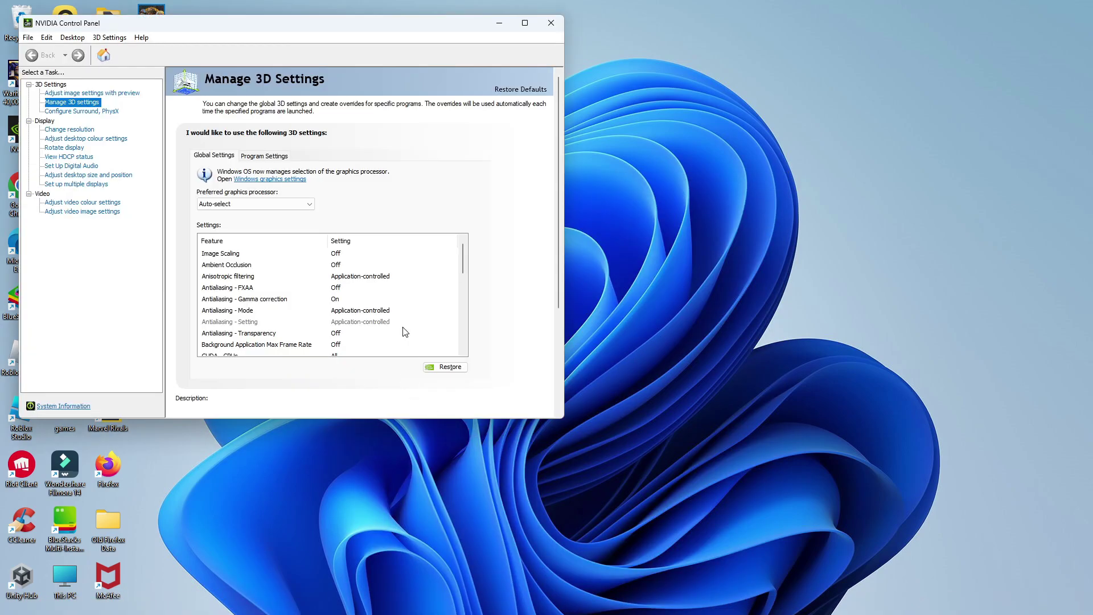
# Set desktop colour brightness to 50% under Adjust desktop colour settings and apply it
pyautogui.click(126, 139)
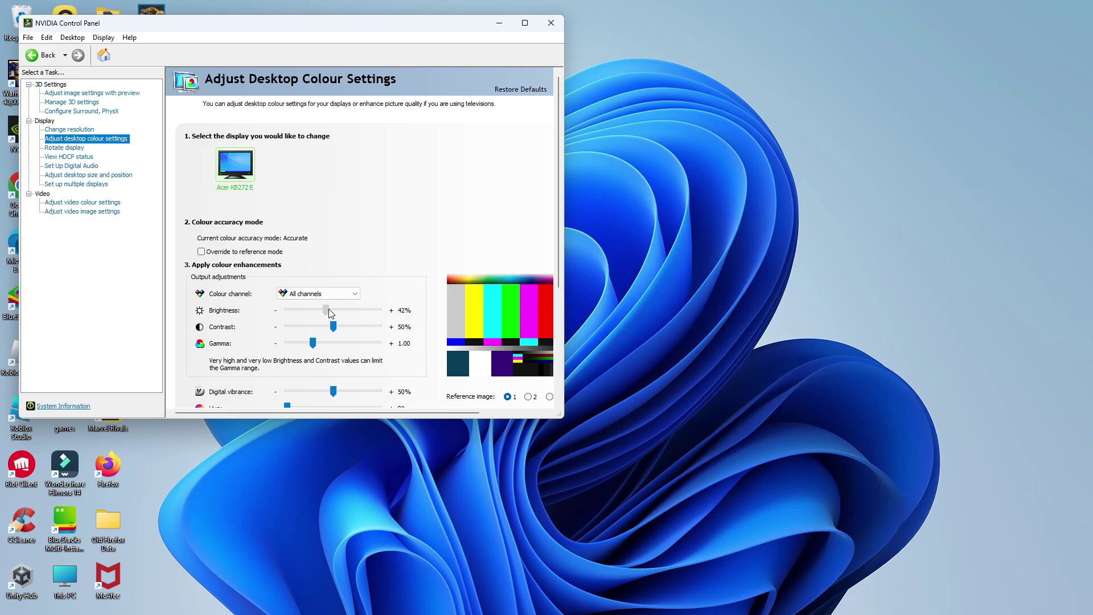
pyautogui.moveTo(329, 309); pyautogui.dragTo(288, 312)
pyautogui.moveTo(377, 314)
pyautogui.mouseDown()
pyautogui.moveTo(389, 313)
pyautogui.moveTo(333, 312)
pyautogui.mouseUp()
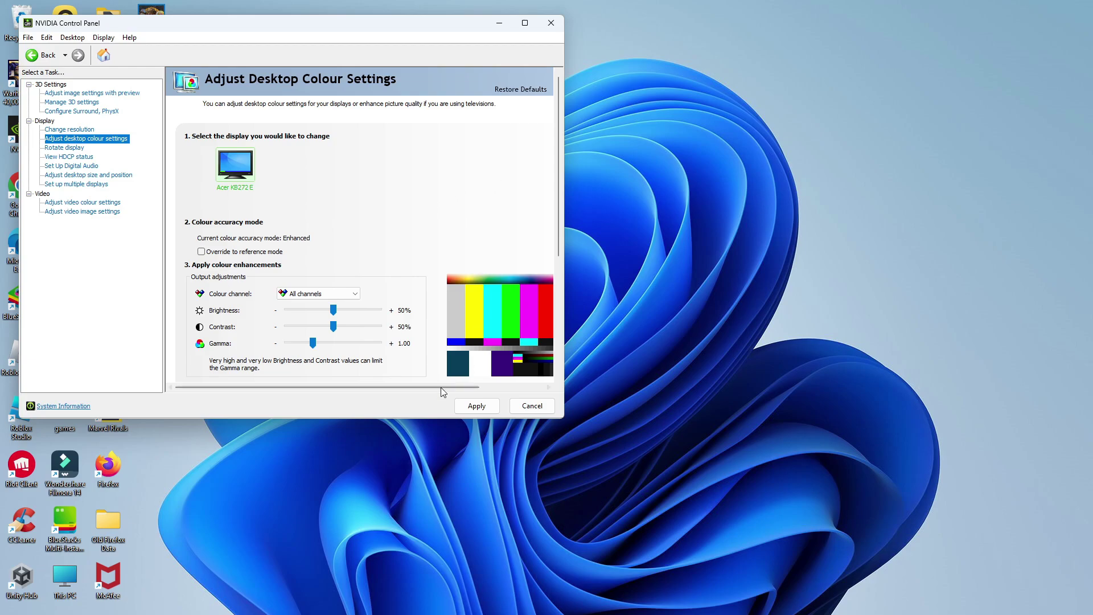
pyautogui.click(477, 405)
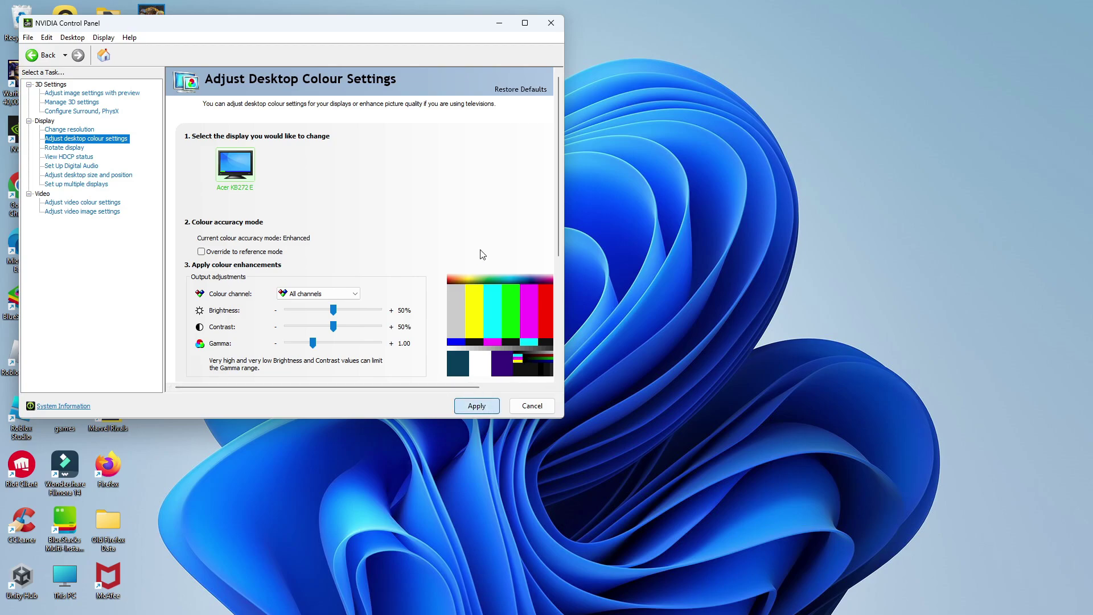
pyautogui.scroll(-1, 500, 179)
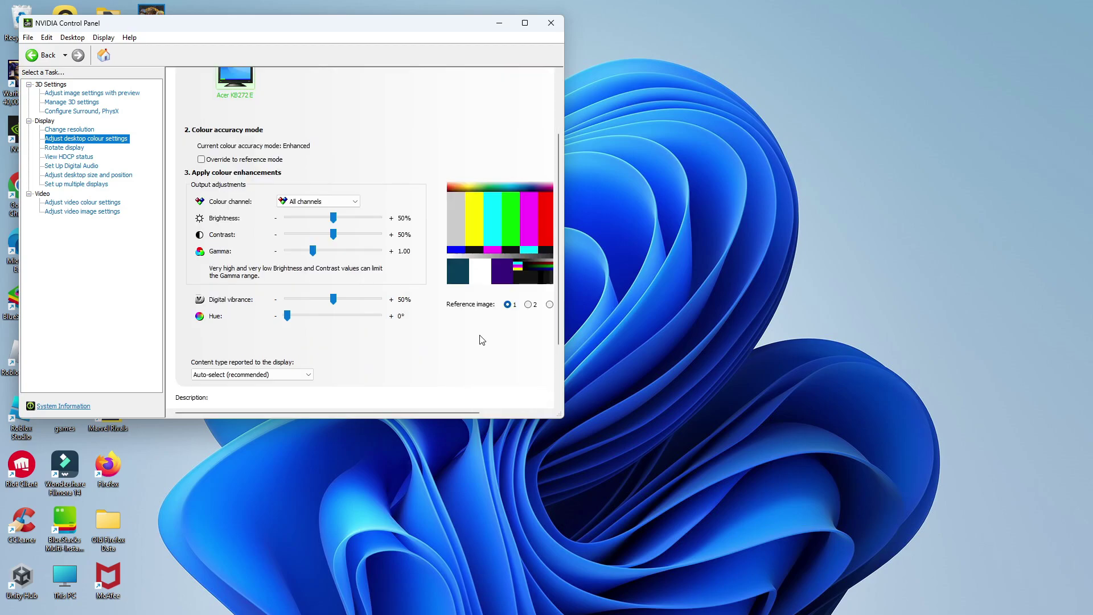